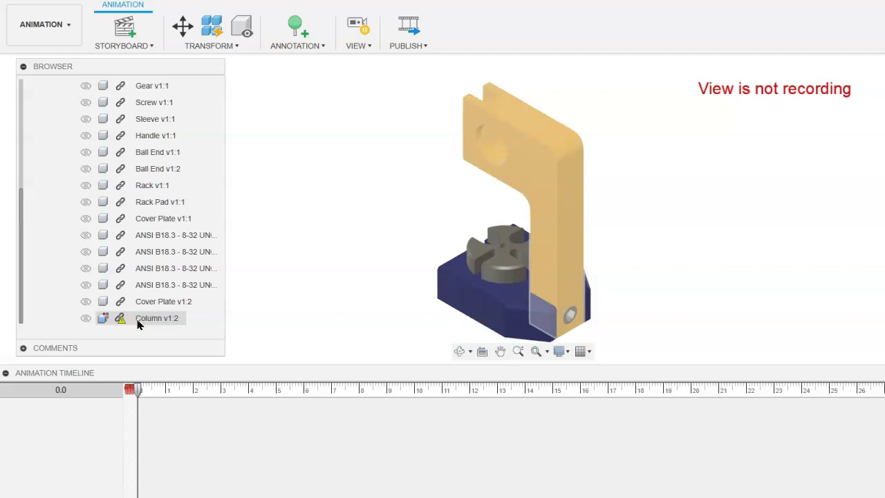
# Hide the component Column v1:1 at 3.9 s on the animation timeline.
pyautogui.click(93, 320)
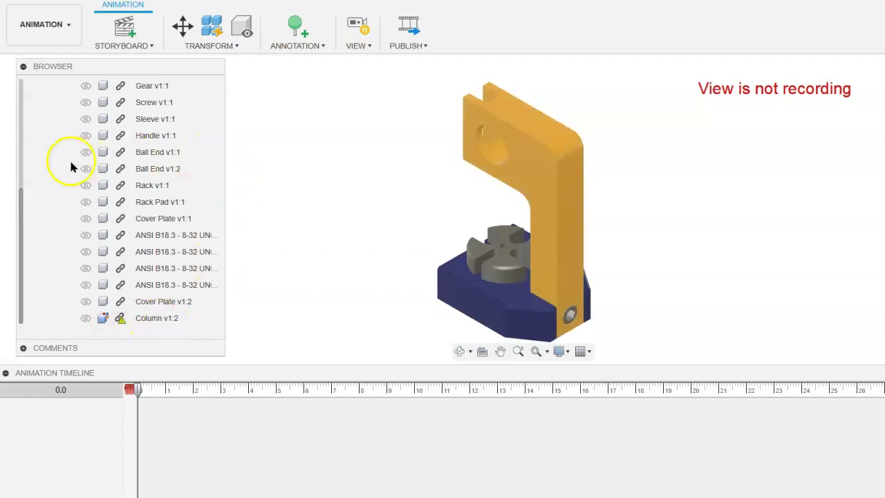
pyautogui.moveTo(21, 206); pyautogui.dragTo(19, 124)
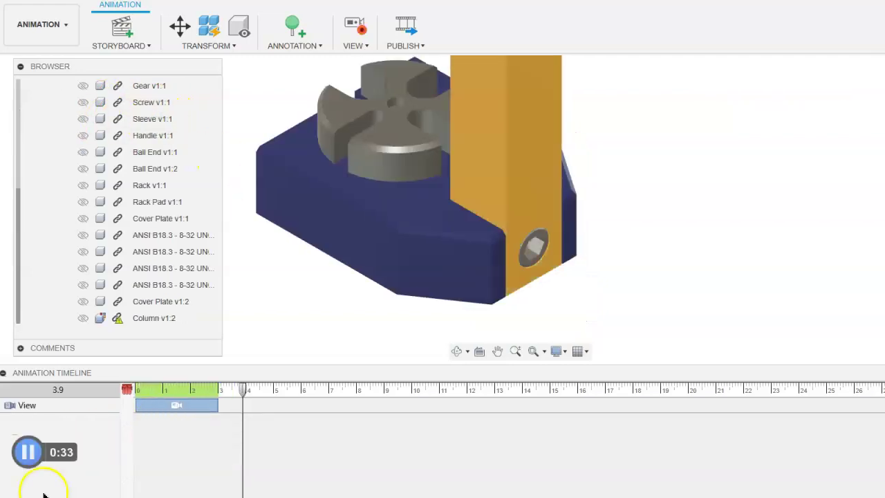
pyautogui.moveTo(18, 223); pyautogui.dragTo(26, 140)
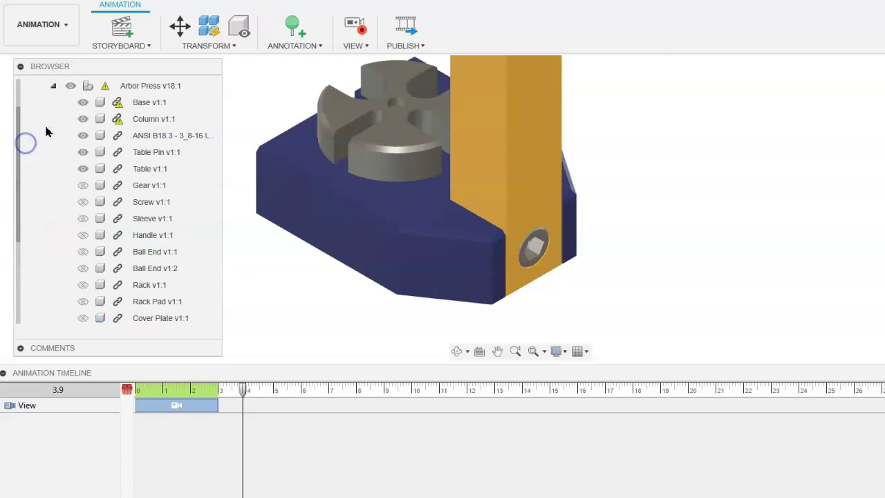
pyautogui.click(83, 122)
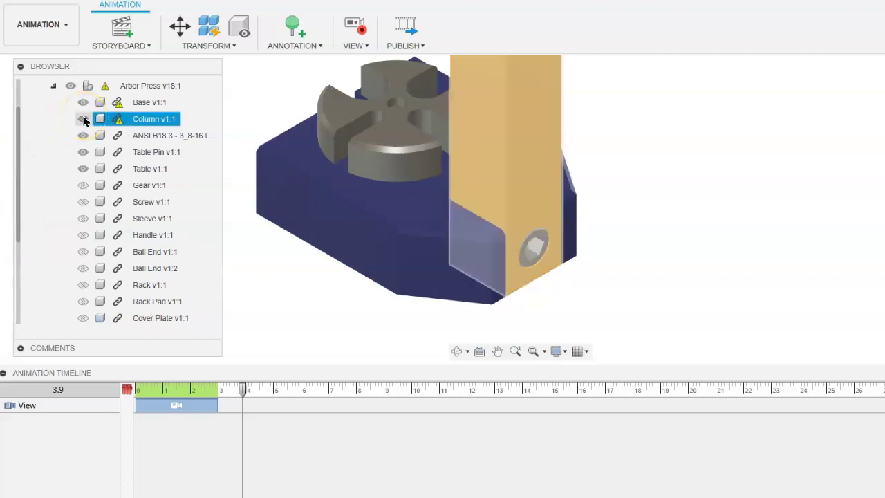
pyautogui.click(83, 119)
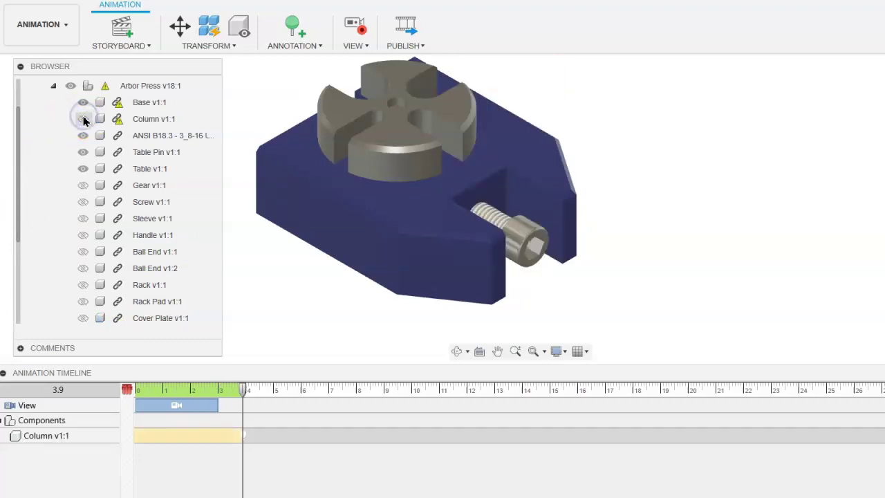
# Show the transparent component Column v1:2 at 3.9 s on the timeline.
pyautogui.moveTo(20, 166); pyautogui.dragTo(16, 251)
pyautogui.click(82, 319)
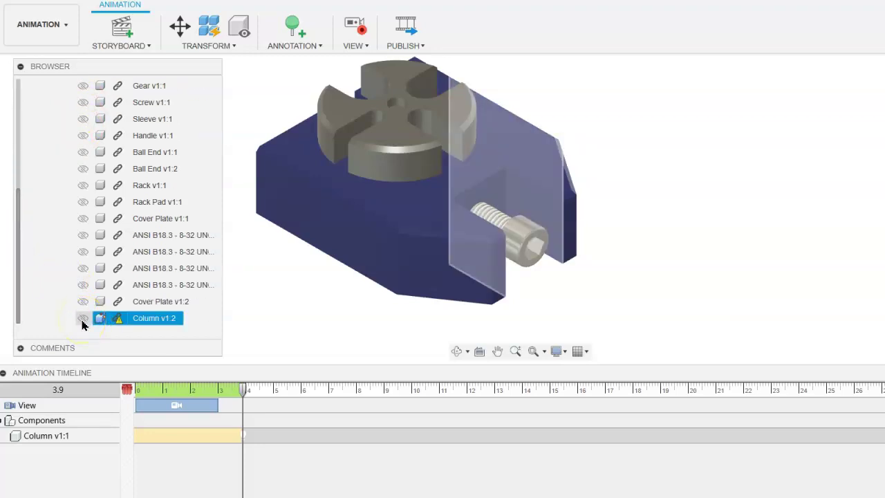
pyautogui.click(83, 319)
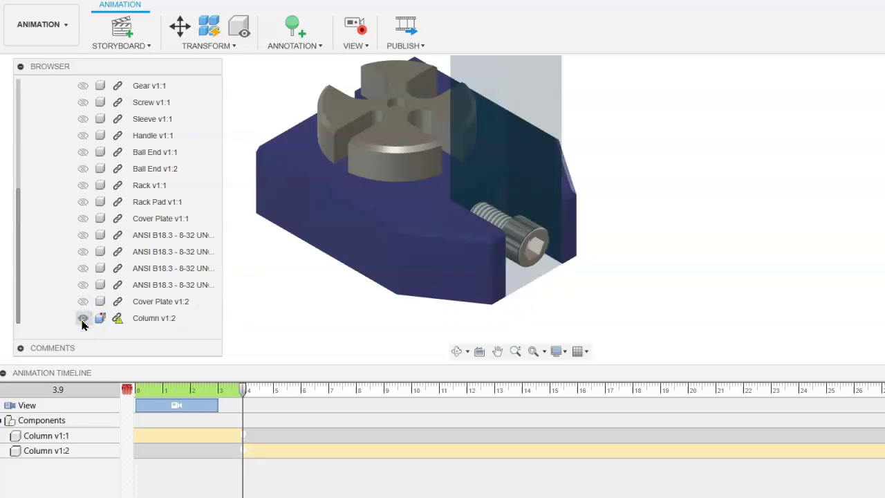
pyautogui.click(82, 320)
# Shift the visibility changes of Column v1:1 and Column v1:2 on the timeline to 3 s, where the view action ends.
pyautogui.click(232, 423)
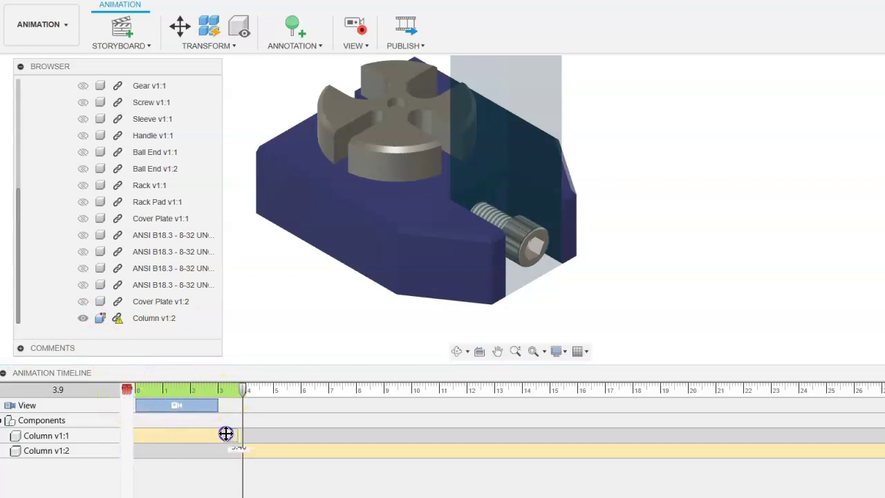
pyautogui.moveTo(226, 433); pyautogui.dragTo(215, 450)
pyautogui.click(213, 431)
pyautogui.click(239, 448)
pyautogui.click(261, 452)
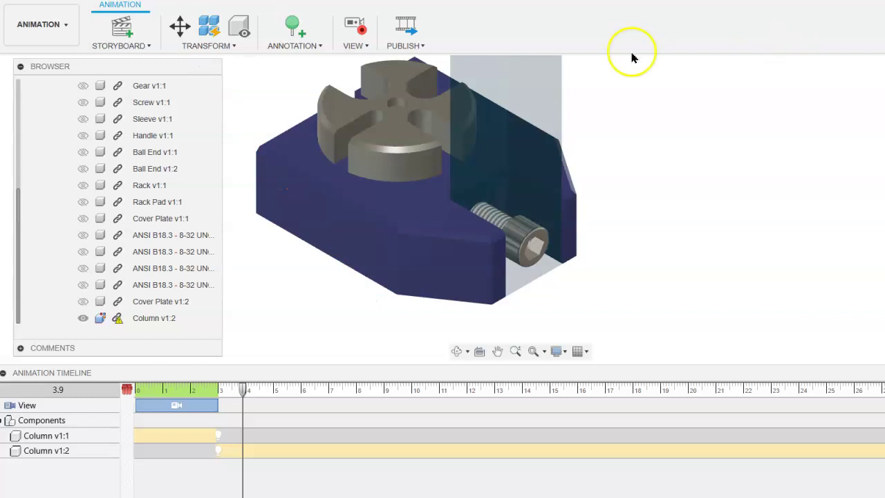
# Transform the socket head screw outward from the base by an X distance of -0.345 in.
pyautogui.click(180, 26)
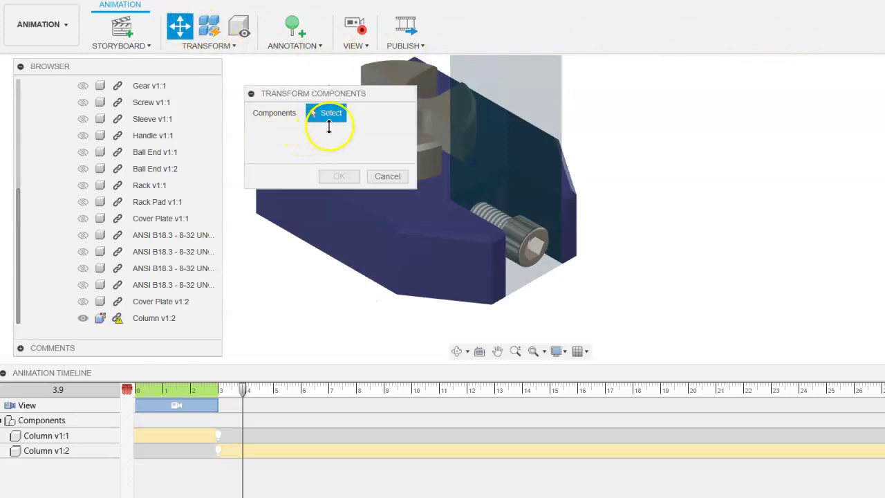
pyautogui.click(482, 207)
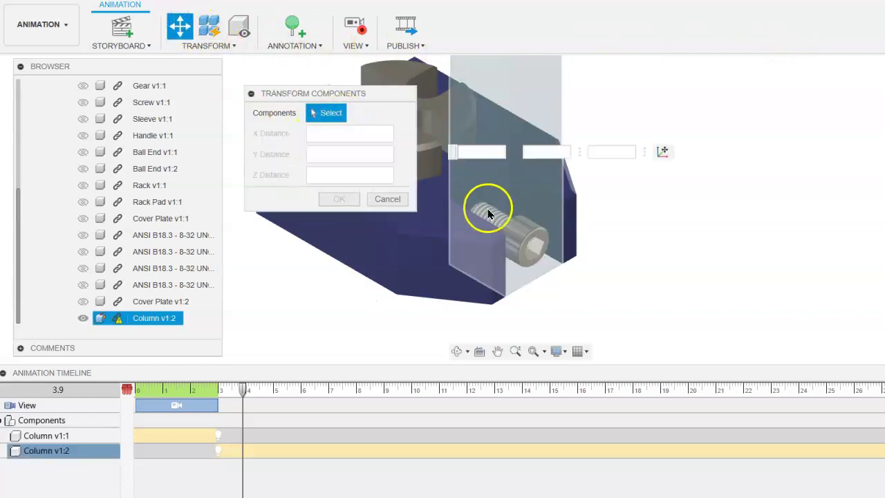
pyautogui.click(538, 249)
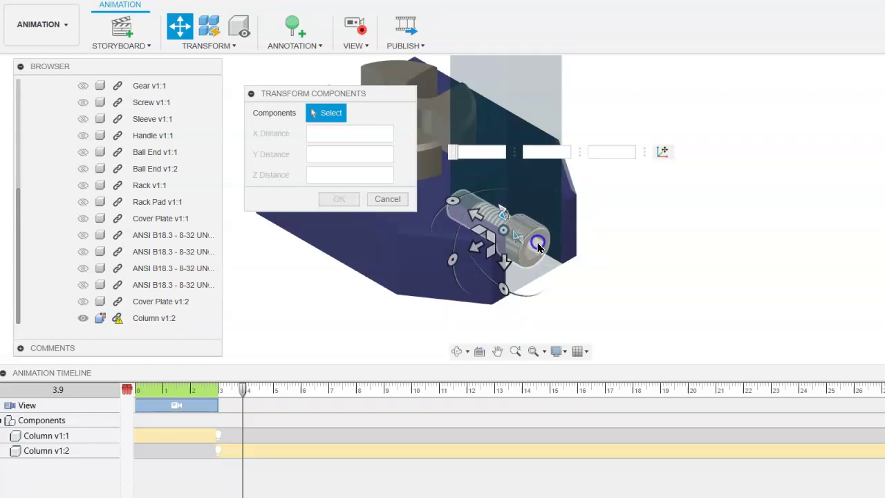
pyautogui.click(538, 248)
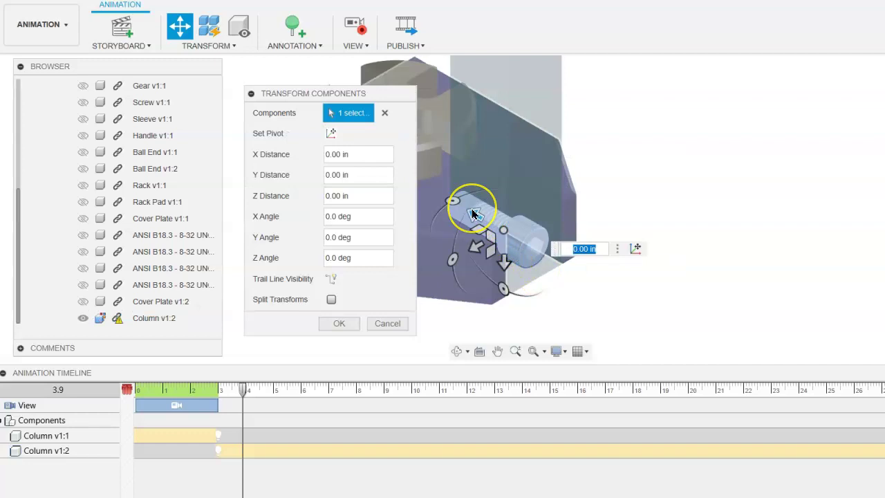
pyautogui.click(471, 138)
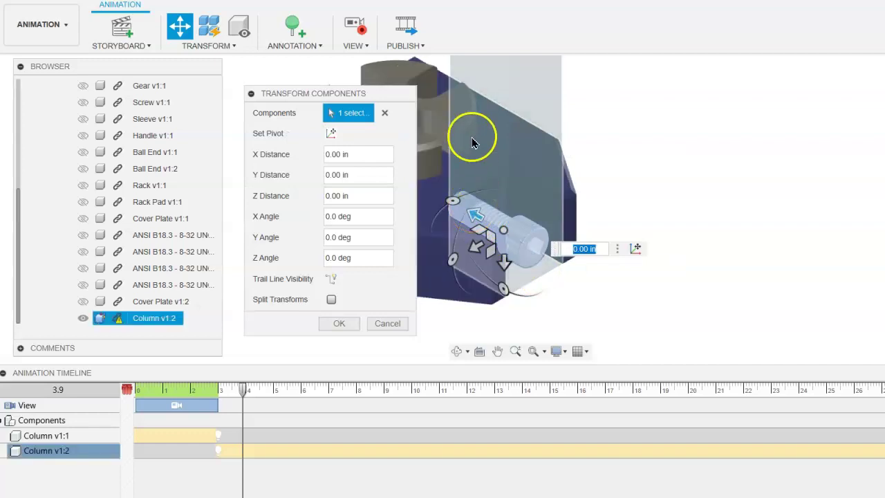
pyautogui.click(497, 212)
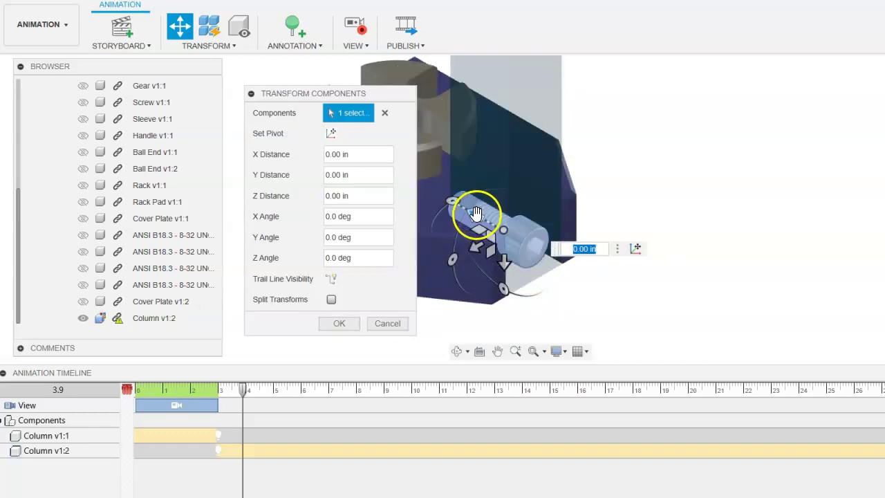
pyautogui.moveTo(473, 213); pyautogui.dragTo(494, 228)
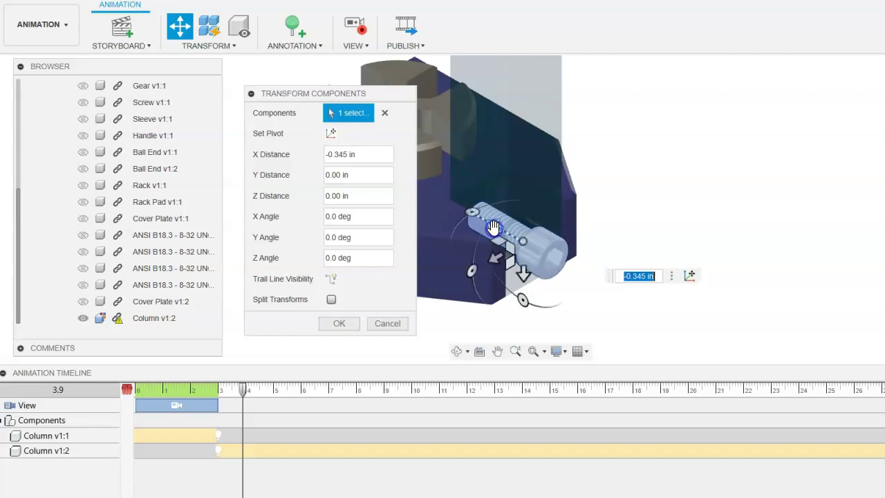
# Turn off view recording so that a close-up of the screw is not captured in the animation.
pyautogui.click(358, 25)
pyautogui.click(454, 200)
pyautogui.scroll(3, 455, 202)
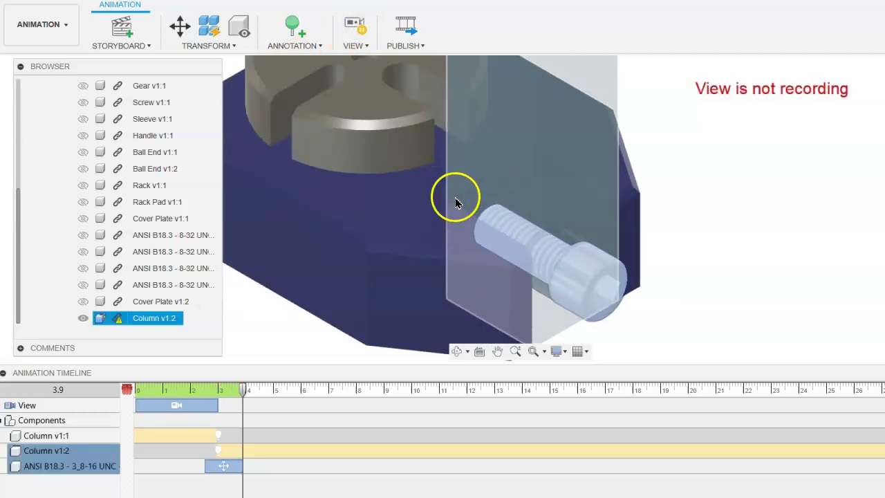
pyautogui.scroll(3, 455, 201)
pyautogui.scroll(-2, 455, 206)
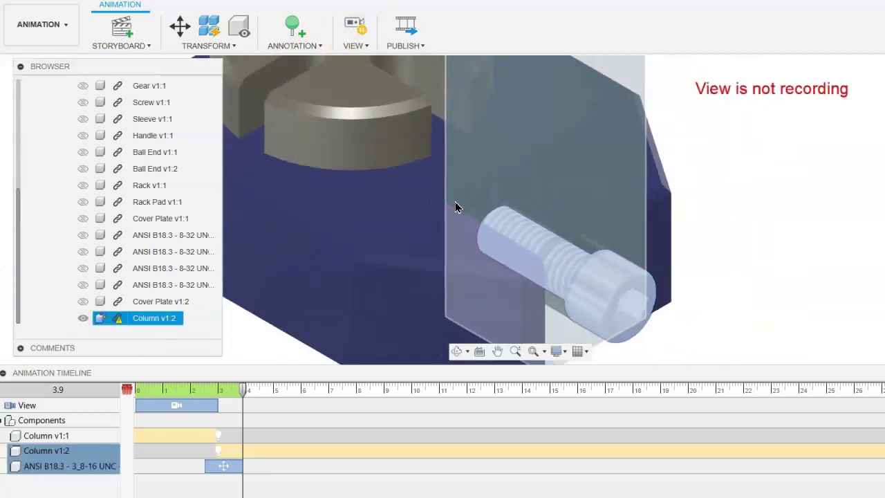
# Edit the screw's move action on the timeline, adjusting its X distance to -0.346 in.
pyautogui.click(553, 264)
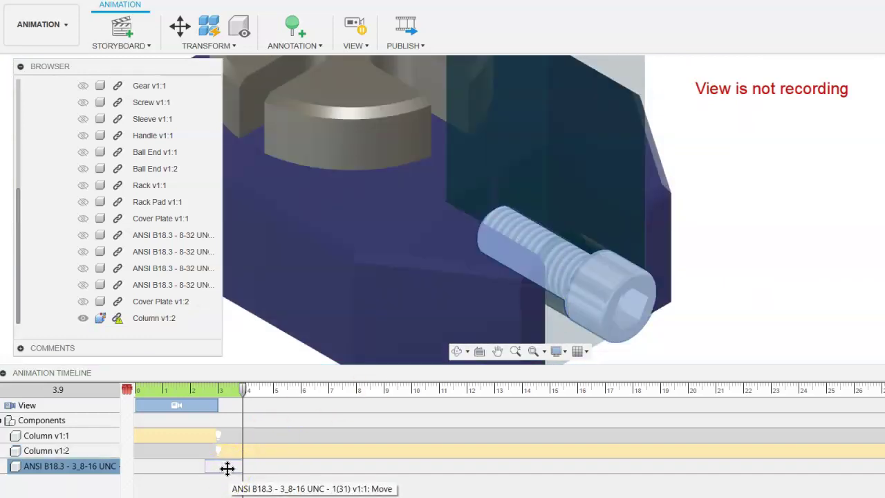
pyautogui.click(227, 468)
pyautogui.rightClick(226, 468)
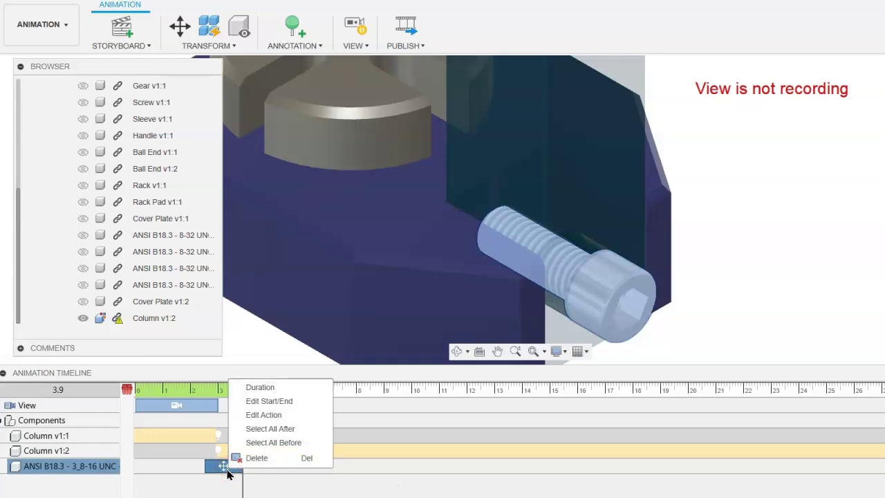
pyautogui.click(263, 415)
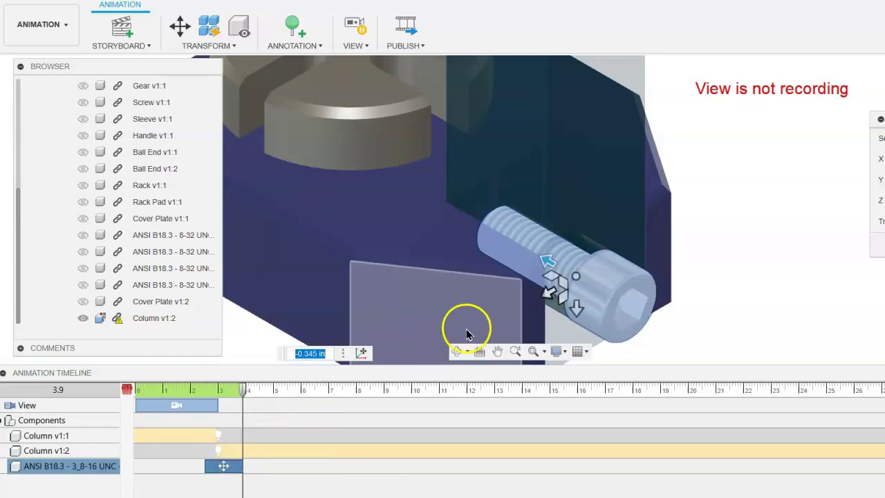
pyautogui.moveTo(559, 277)
pyautogui.mouseDown()
pyautogui.moveTo(504, 228)
pyautogui.moveTo(587, 288)
pyautogui.moveTo(574, 283)
pyautogui.mouseUp()
pyautogui.scroll(2, 509, 235)
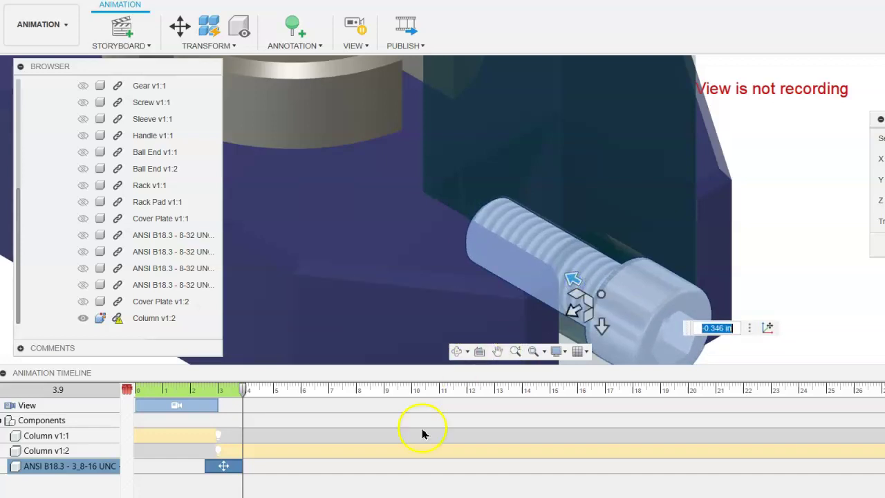
# Shift the screw's move action to start at about 3 s and set its duration to 4 s.
pyautogui.moveTo(239, 467)
pyautogui.mouseDown()
pyautogui.moveTo(228, 466)
pyautogui.moveTo(238, 466)
pyautogui.mouseUp()
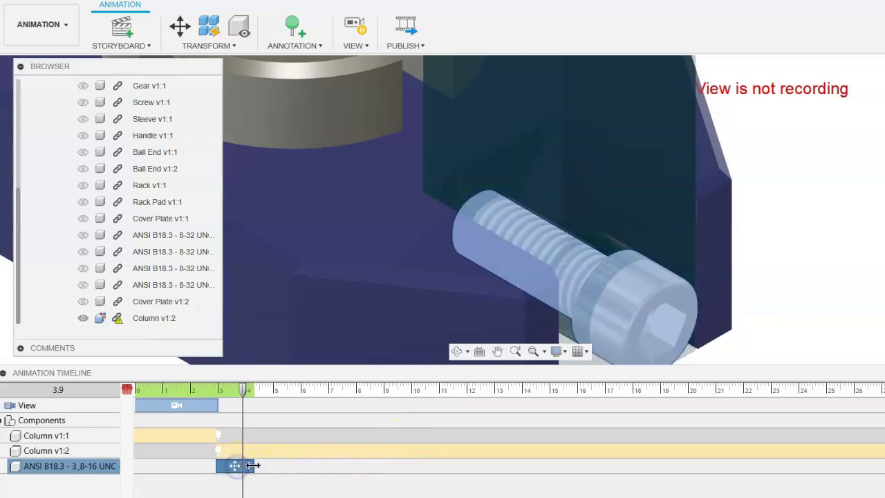
pyautogui.rightClick(233, 466)
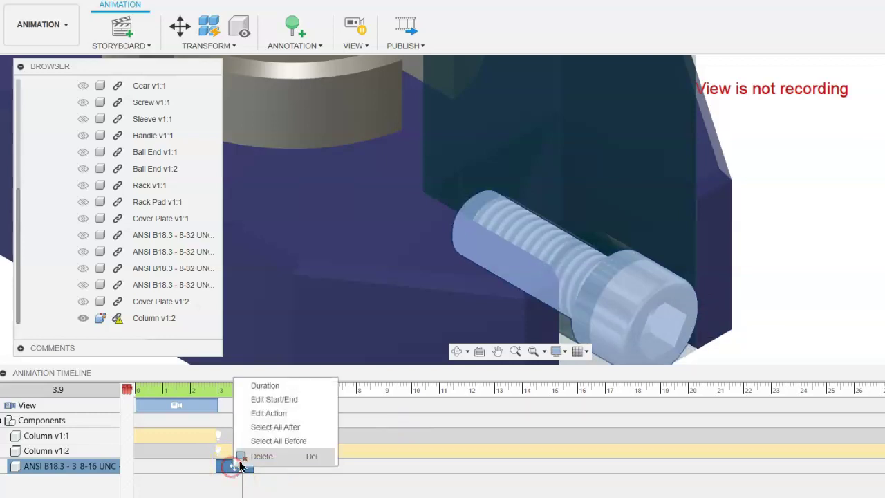
pyautogui.click(264, 397)
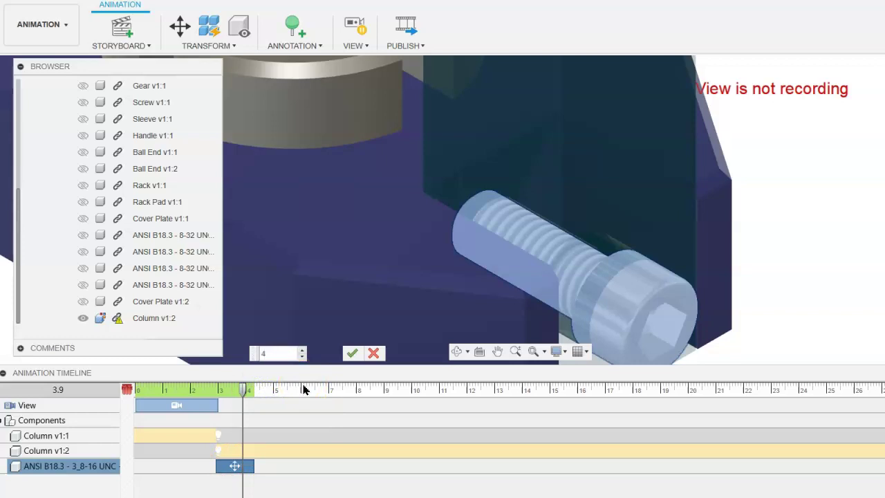
pyautogui.click(352, 353)
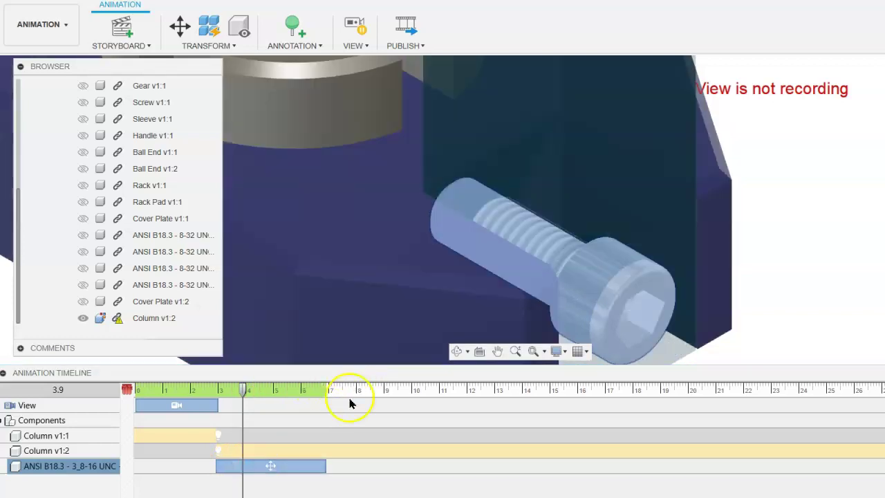
# With the playhead at 6.9 s, turn view recording back on and rotate the screw by an X angle of -360*10 degrees.
pyautogui.moveTo(242, 394); pyautogui.dragTo(329, 411)
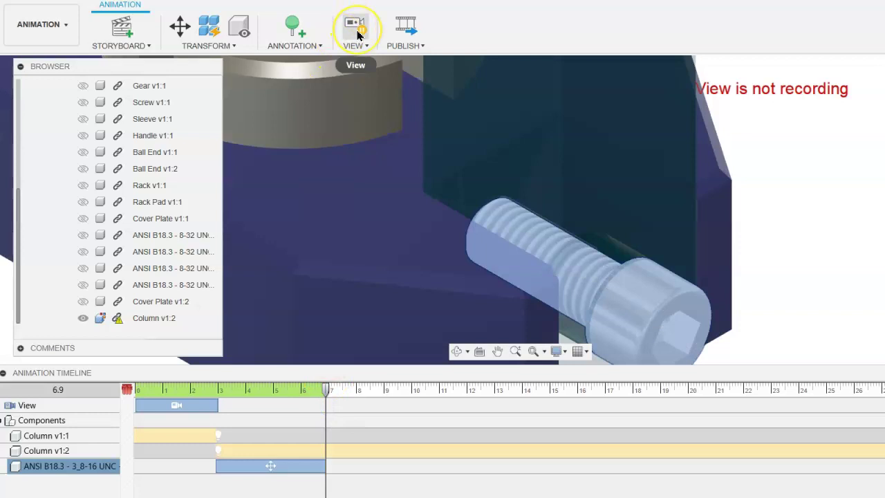
pyautogui.click(356, 33)
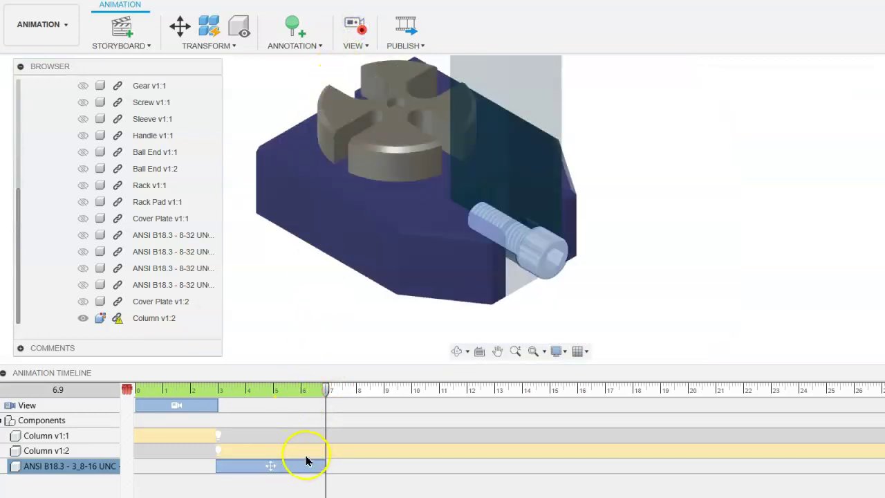
pyautogui.click(179, 25)
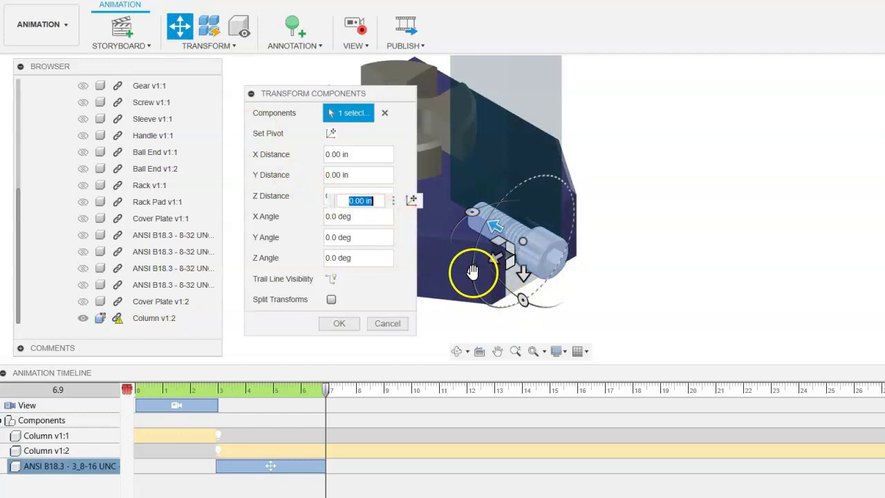
pyautogui.moveTo(472, 272); pyautogui.dragTo(545, 298)
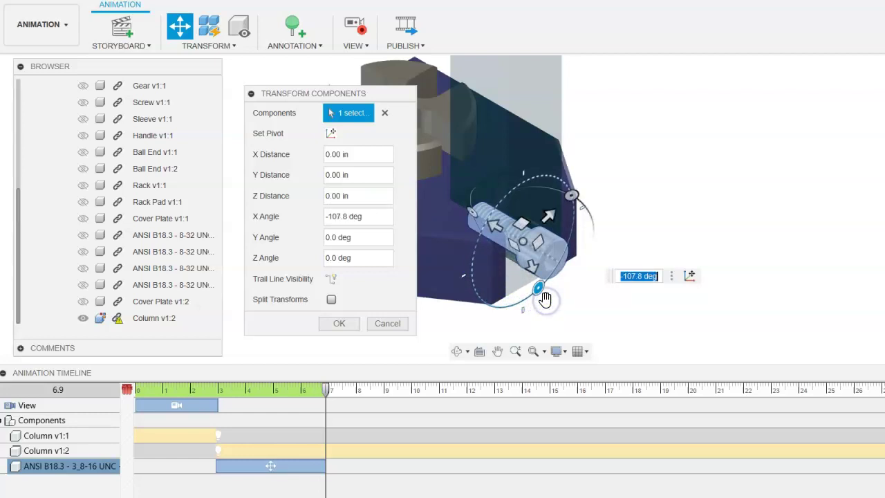
pyautogui.write('360')
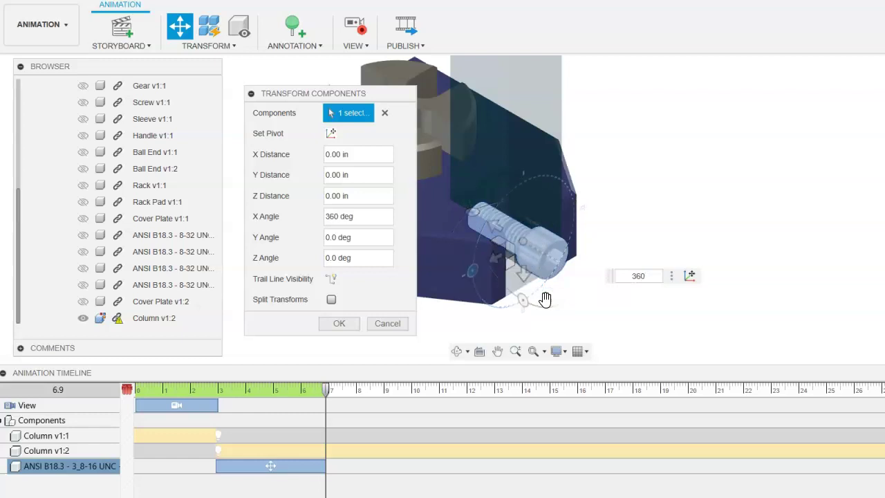
pyautogui.write("'")
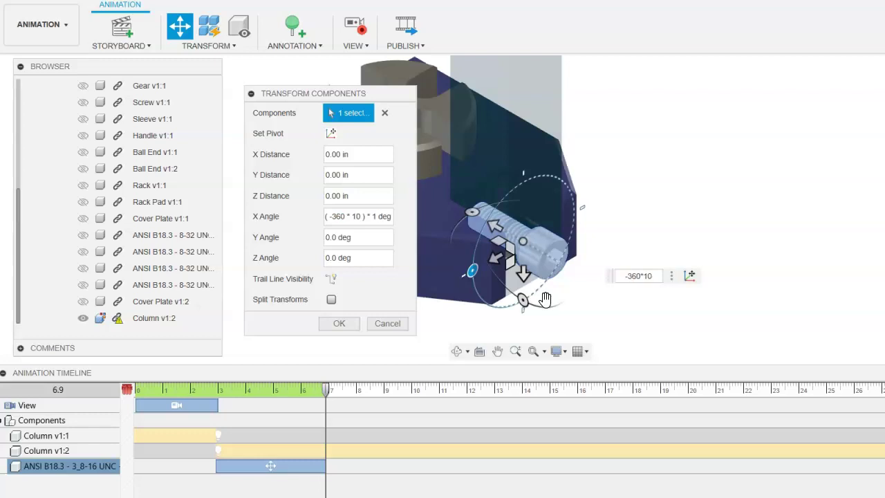
pyautogui.press('Return')
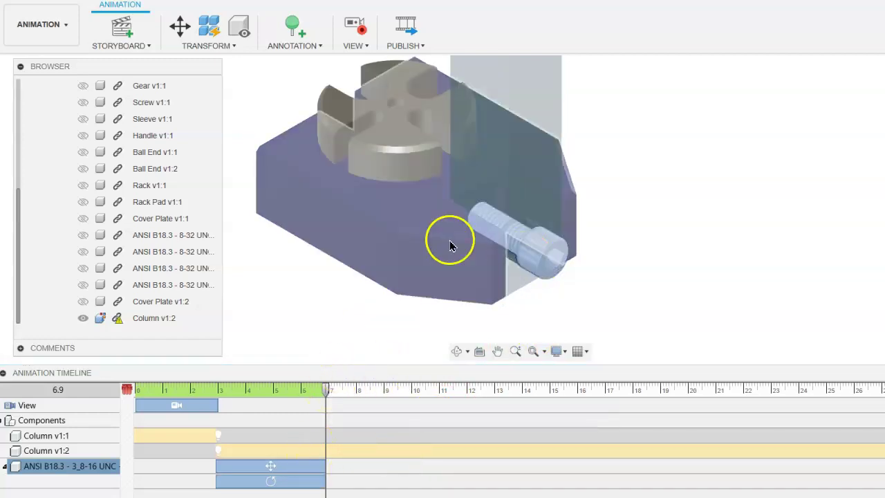
pyautogui.click(179, 26)
pyautogui.click(484, 215)
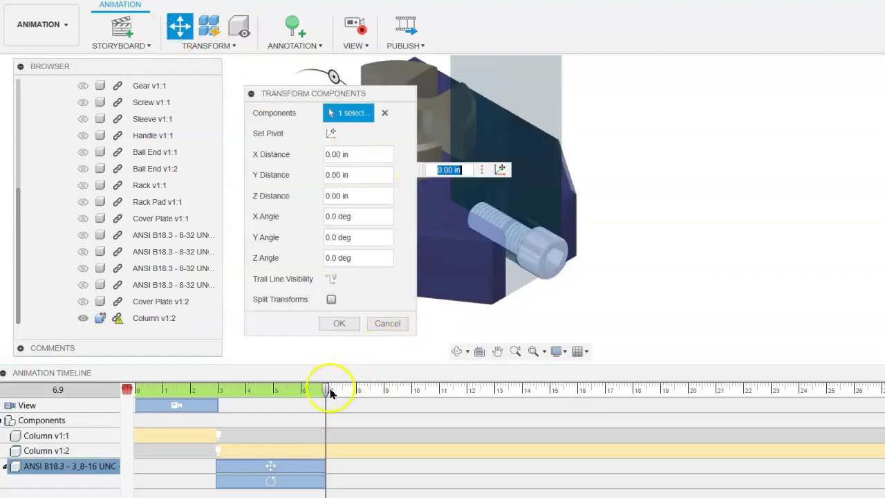
pyautogui.moveTo(326, 393); pyautogui.dragTo(411, 392)
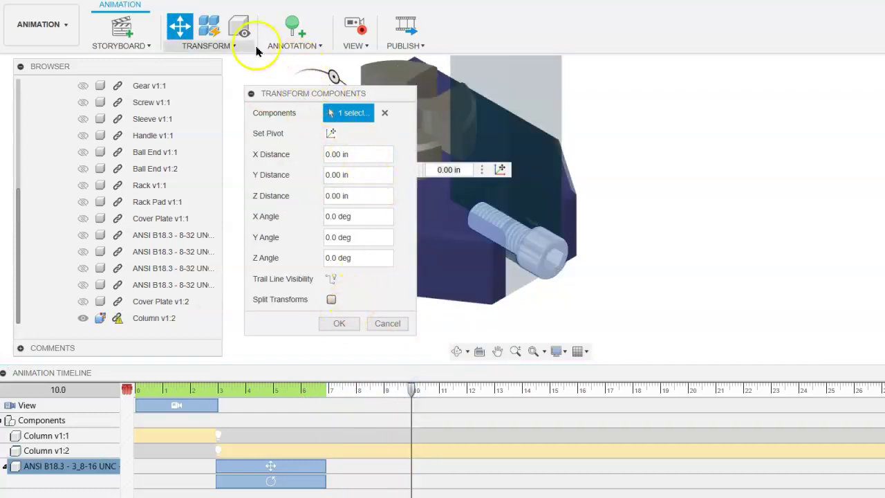
pyautogui.click(546, 247)
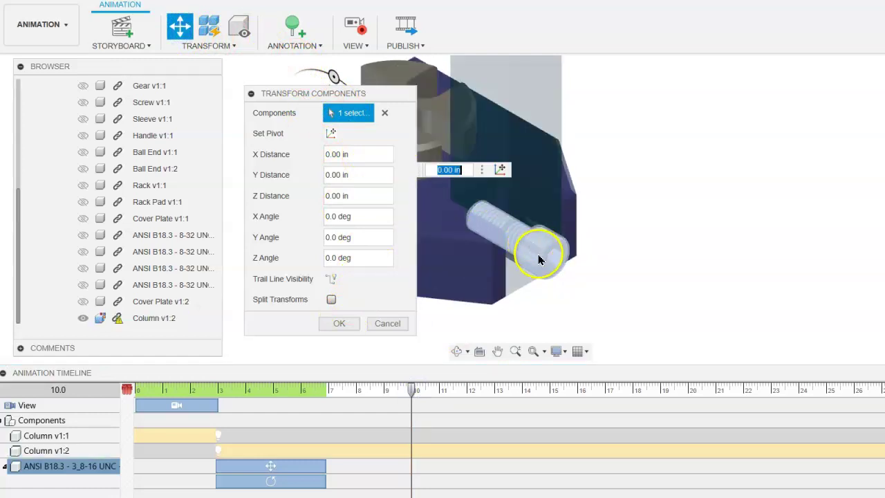
pyautogui.moveTo(541, 263)
pyautogui.mouseDown()
pyautogui.moveTo(523, 218)
pyautogui.moveTo(468, 230)
pyautogui.mouseUp()
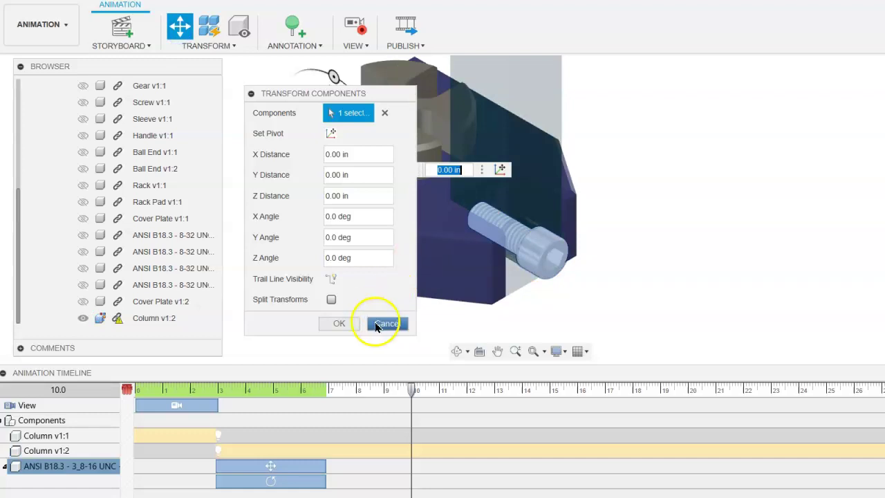
pyautogui.click(386, 323)
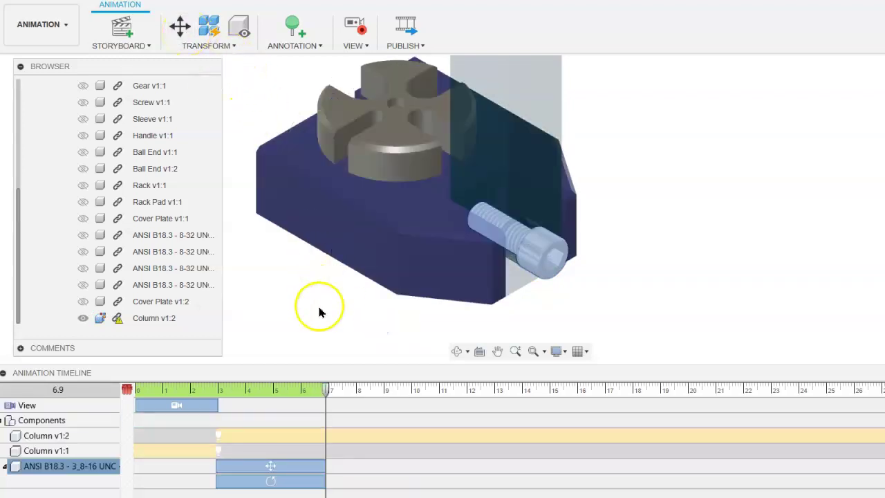
# With the playhead at 10.1 s, move the screw along its axis, well clear of the base and column.
pyautogui.moveTo(327, 391); pyautogui.dragTo(416, 395)
pyautogui.click(178, 30)
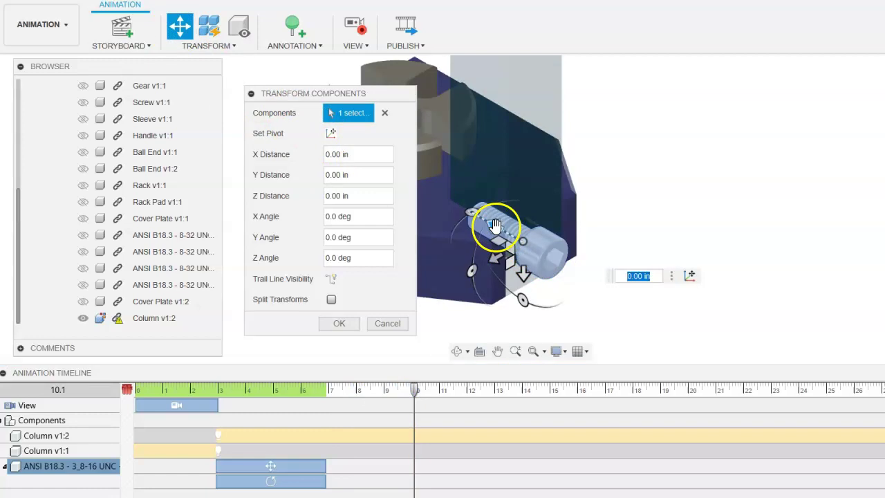
pyautogui.moveTo(495, 225); pyautogui.dragTo(632, 313)
pyautogui.click(351, 329)
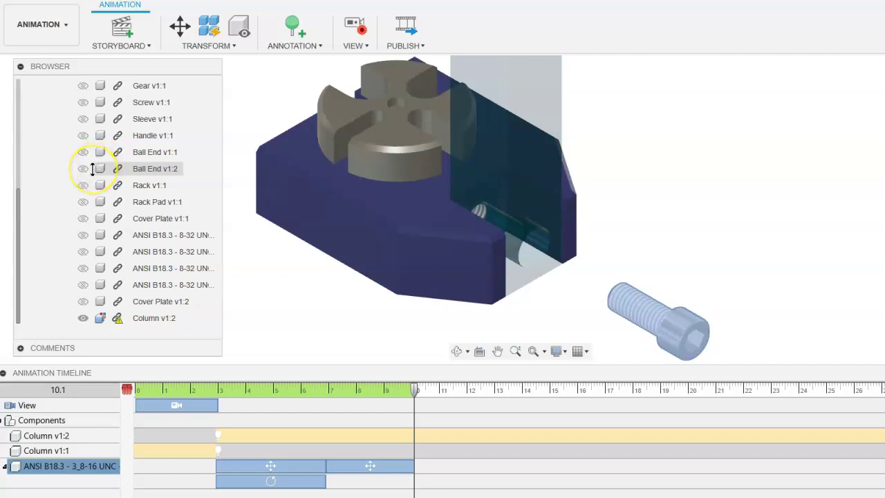
# Hide the 3/8-16 screw at 10.1 s, at the end of its outward move.
pyautogui.scroll(3, 92, 169)
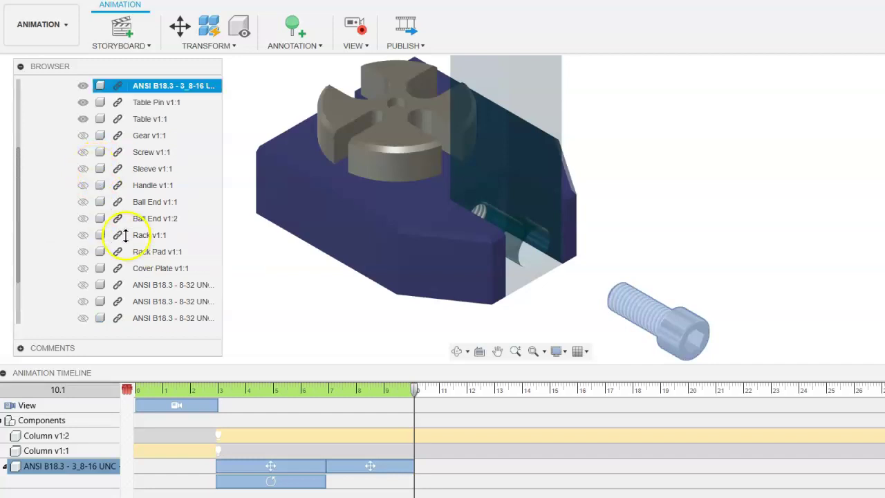
pyautogui.click(83, 119)
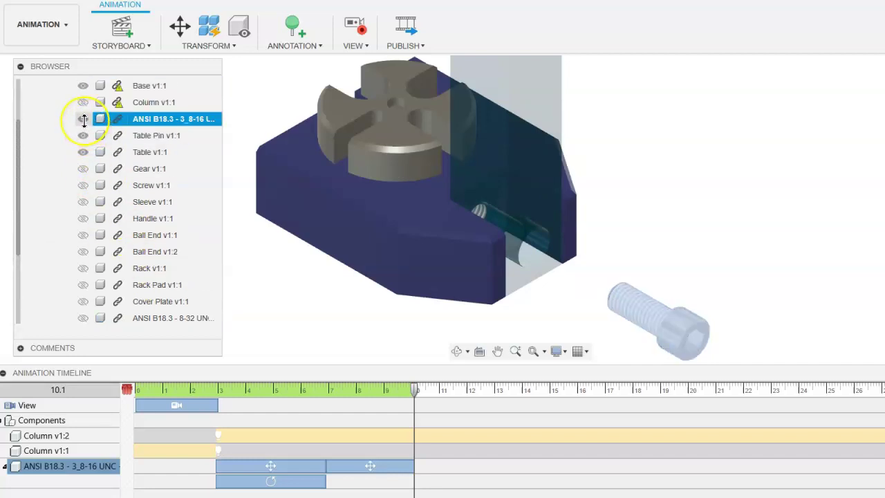
pyautogui.click(83, 120)
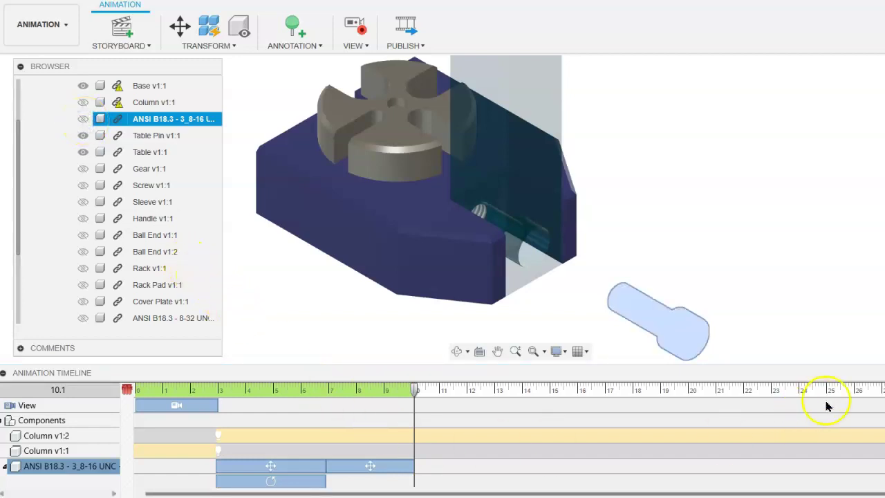
pyautogui.scroll(-1, 442, 443)
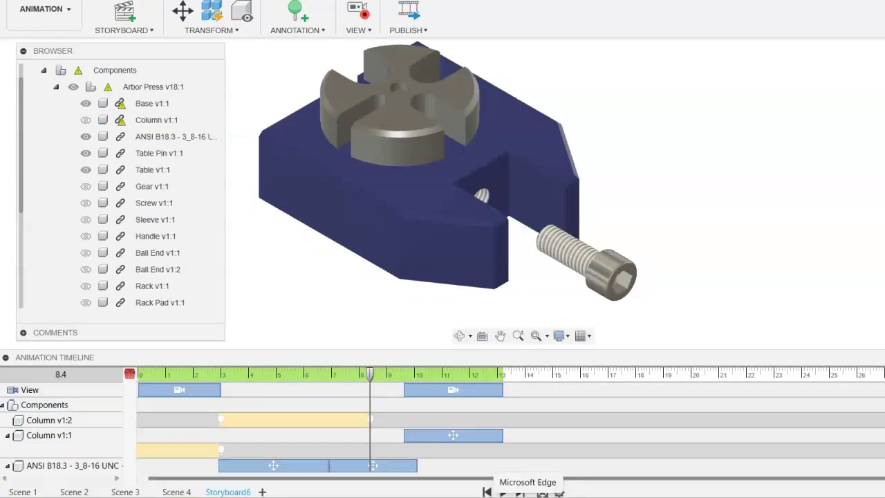
# Make the original opaque column, Column v1:1, visible again at 8.4 s on the timeline.
pyautogui.click(82, 125)
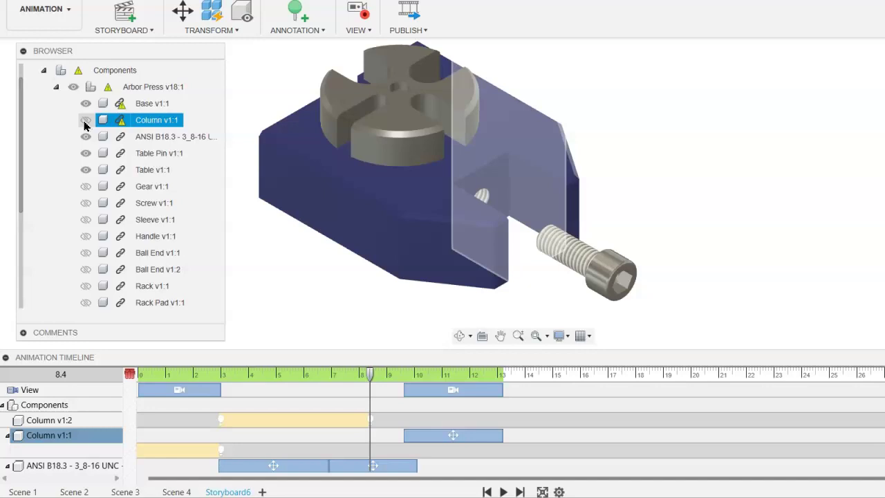
pyautogui.click(86, 122)
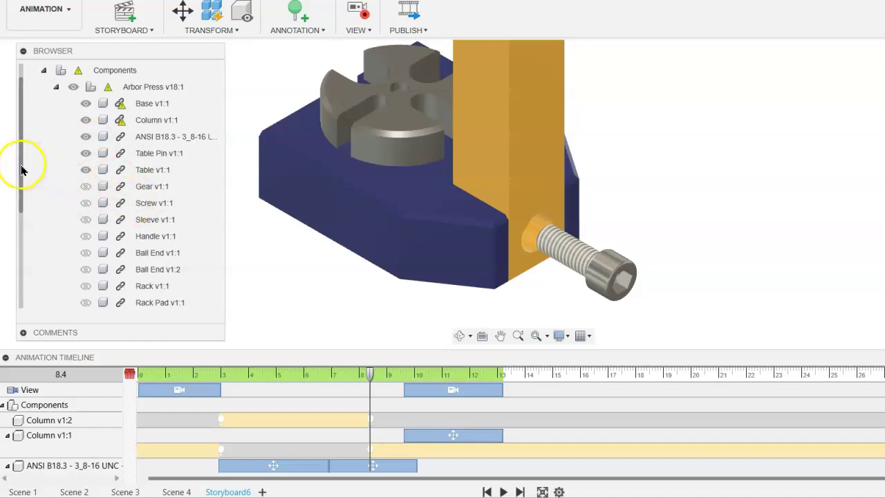
pyautogui.moveTo(24, 168); pyautogui.dragTo(17, 265)
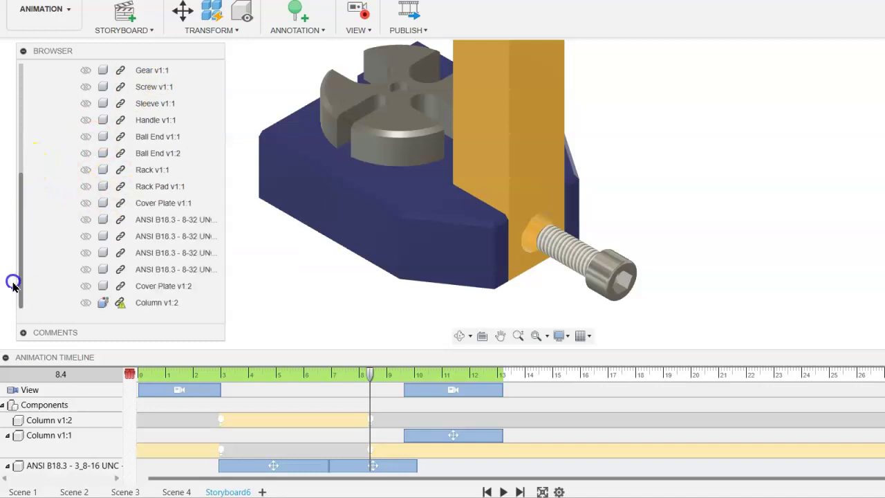
pyautogui.click(505, 144)
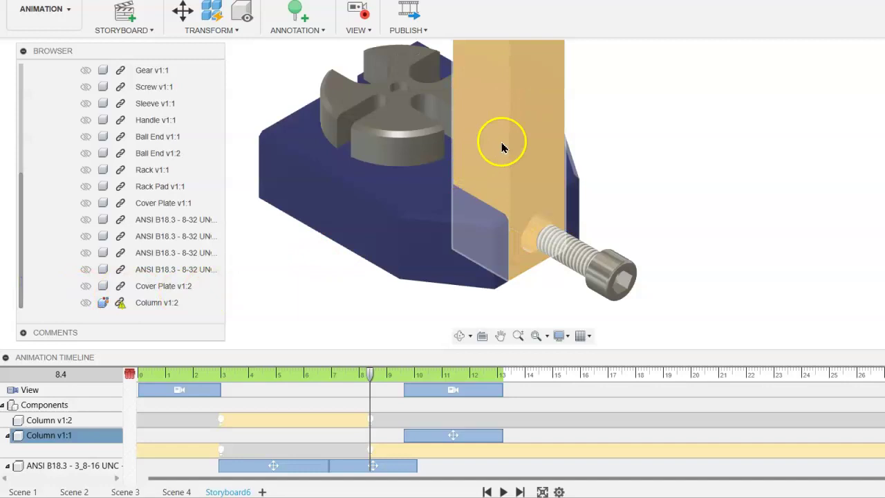
pyautogui.press('Escape')
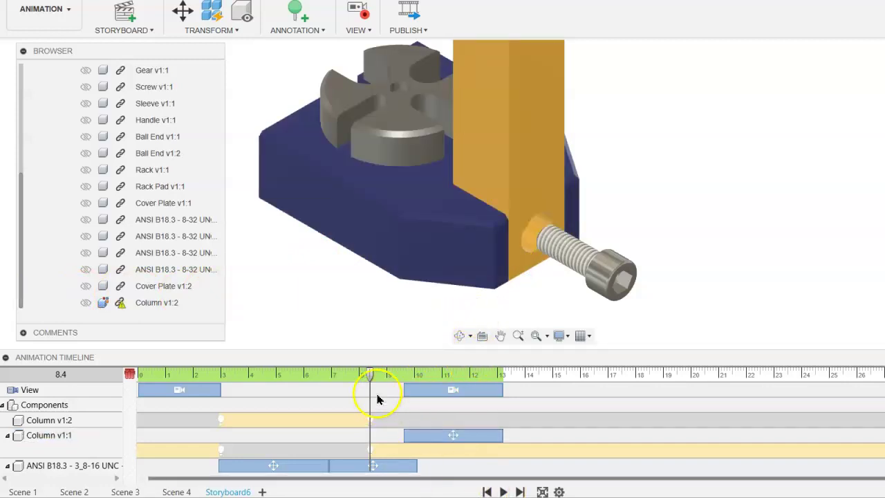
pyautogui.moveTo(369, 374); pyautogui.dragTo(364, 394)
pyautogui.hotkey('ctrl', 'z')
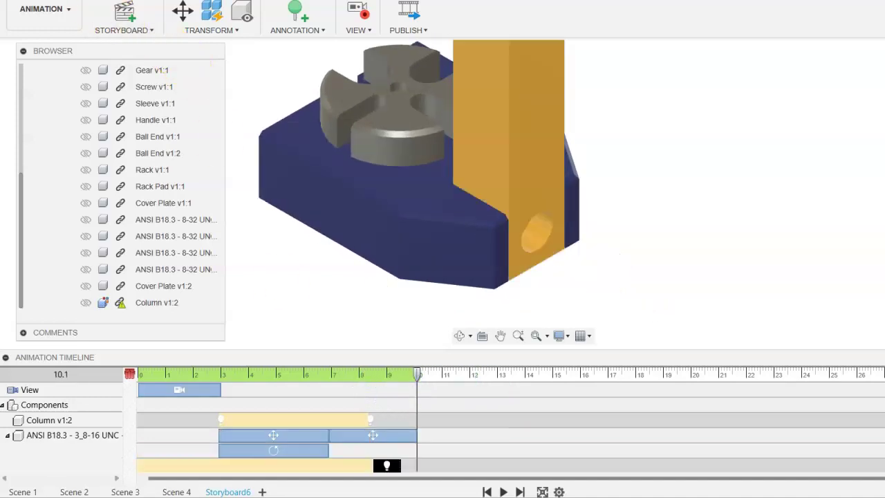
# With the playhead at 13 s, record a view change that zooms out and pans to frame the whole column and base.
pyautogui.click(419, 377)
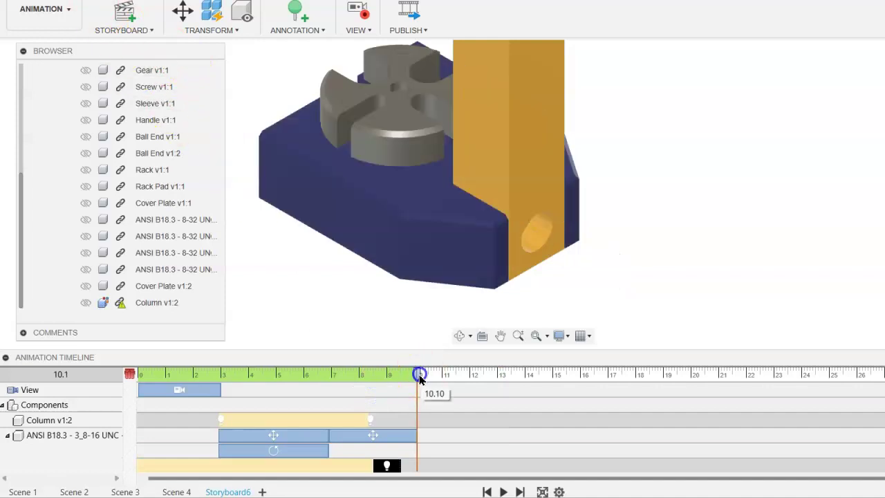
pyautogui.moveTo(420, 378); pyautogui.dragTo(499, 383)
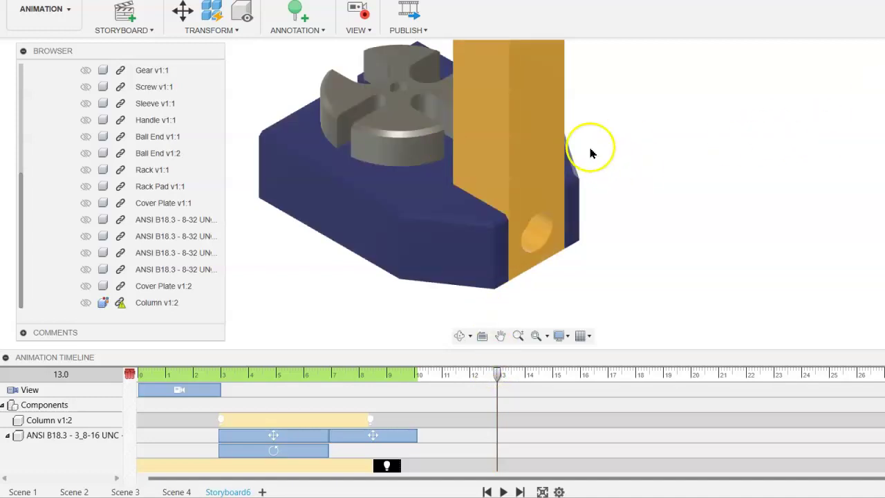
pyautogui.scroll(3, 574, 139)
pyautogui.scroll(-5, 573, 142)
pyautogui.keyDown('shift'); pyautogui.moveTo(574, 138); pyautogui.dragTo(525, 187, button='middle'); pyautogui.keyUp('shift')
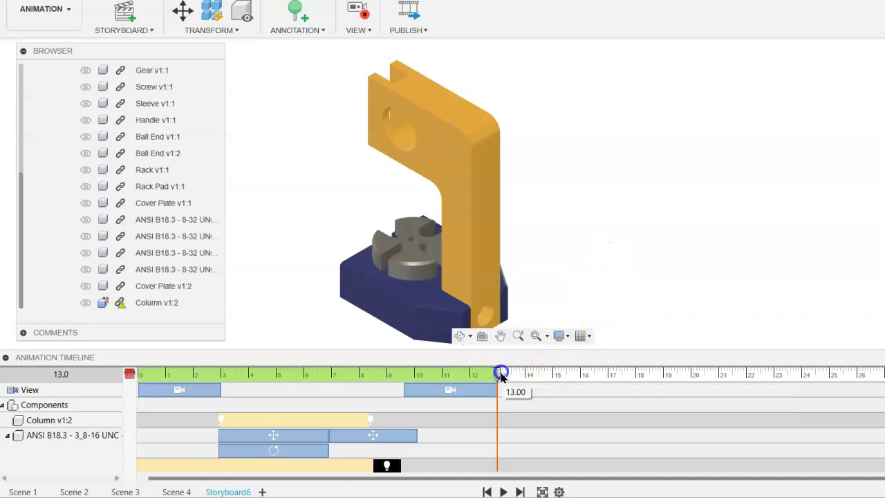
# With the playhead at 16.1 s, move the column straight up off the base by a Y distance of about 3.266 in.
pyautogui.moveTo(502, 375); pyautogui.dragTo(583, 375)
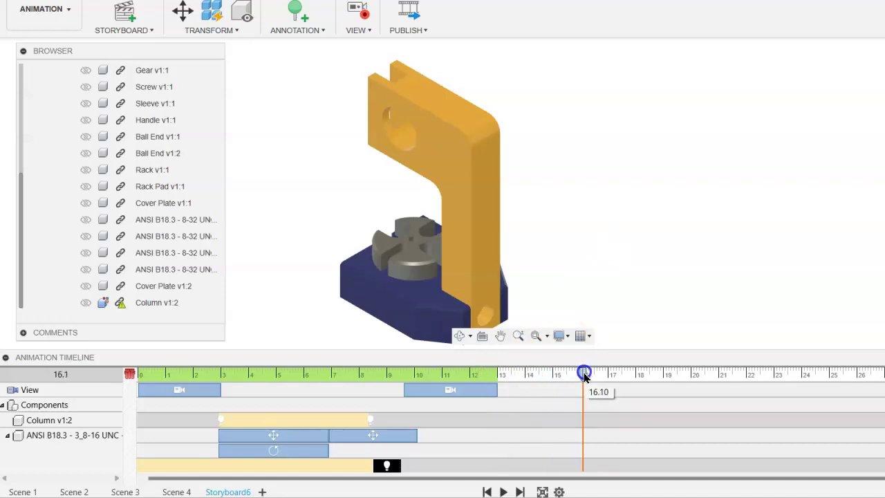
pyautogui.click(182, 12)
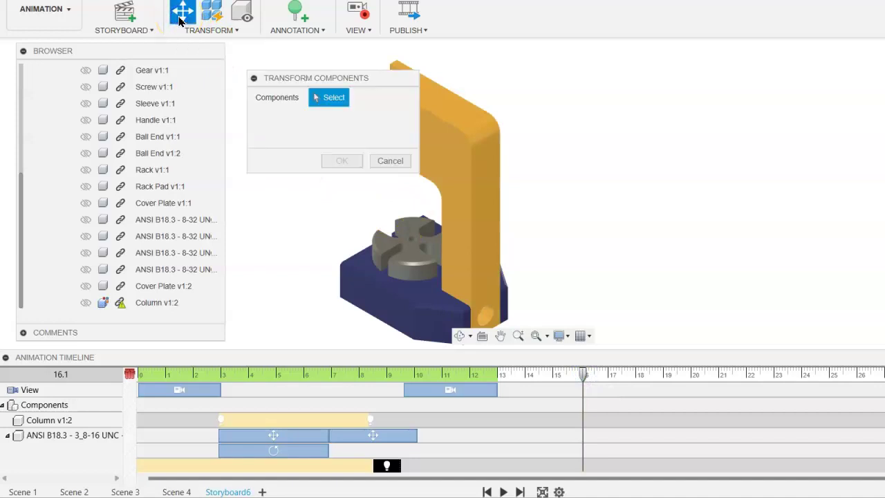
pyautogui.click(488, 204)
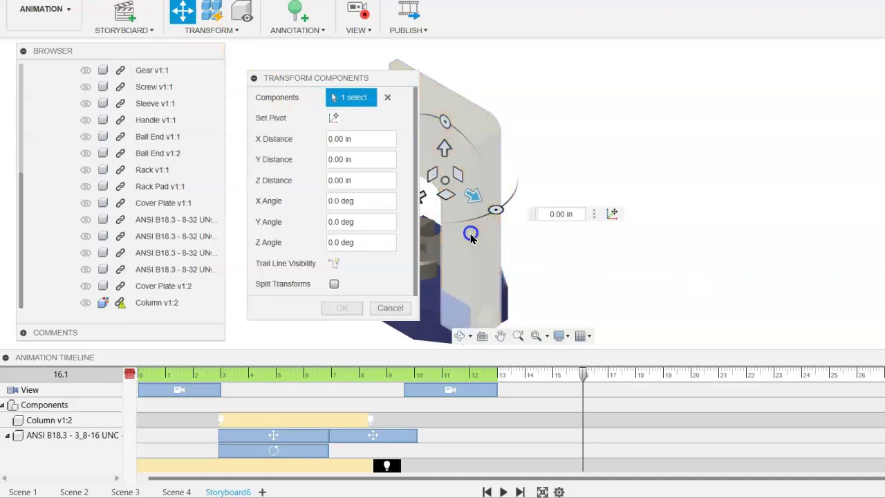
pyautogui.click(442, 148)
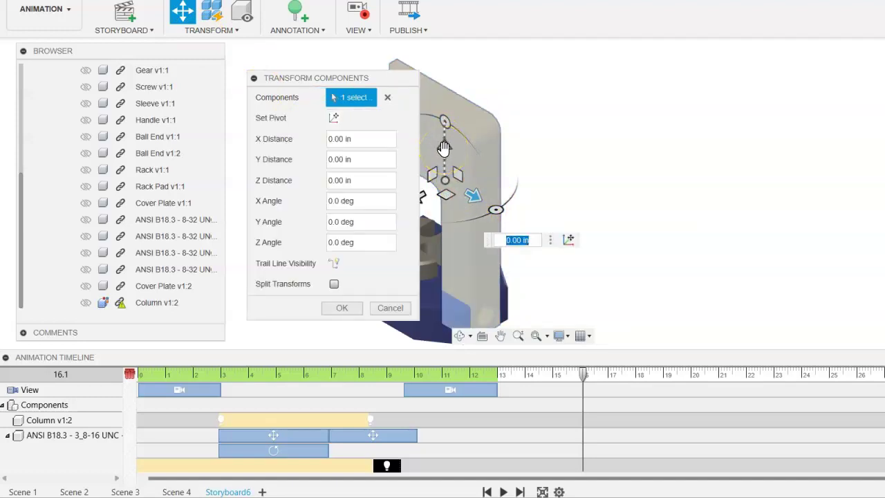
pyautogui.click(471, 194)
pyautogui.click(443, 150)
pyautogui.moveTo(443, 149); pyautogui.dragTo(461, 38)
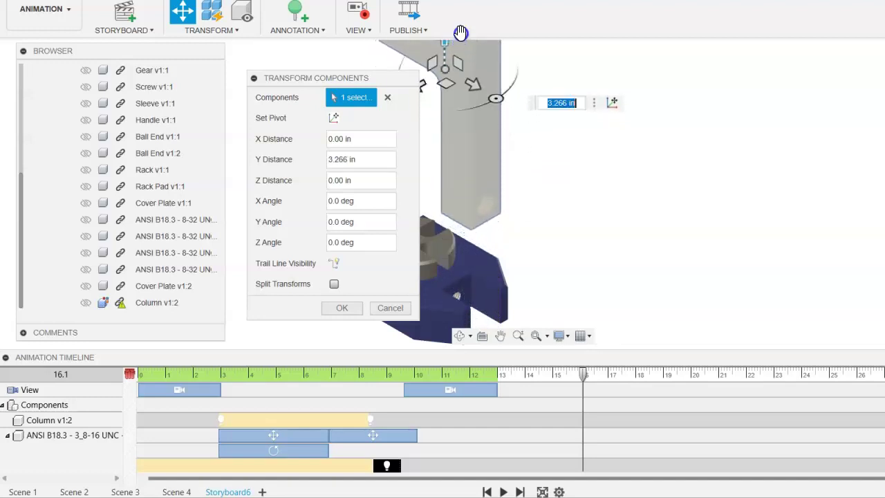
pyautogui.click(342, 308)
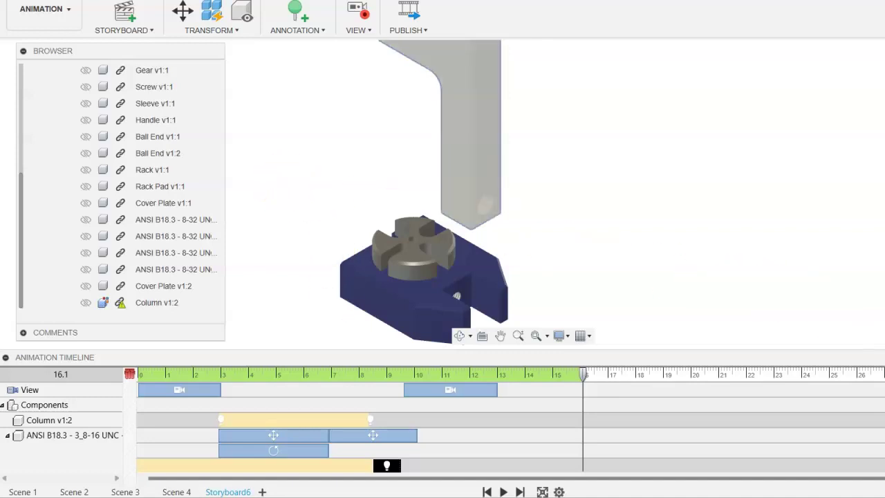
# Hide Column v1:1 at 16.1 s, at the end of its upward move.
pyautogui.scroll(3, 103, 96)
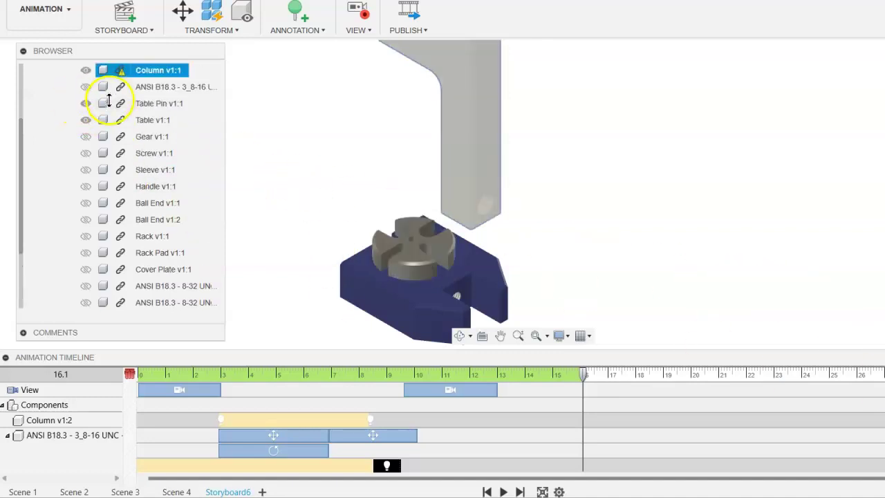
pyautogui.scroll(3, 109, 100)
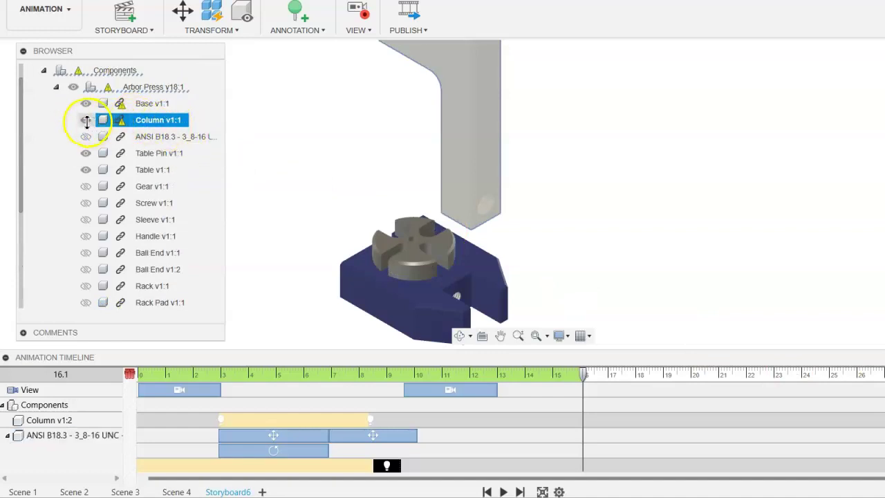
pyautogui.click(85, 121)
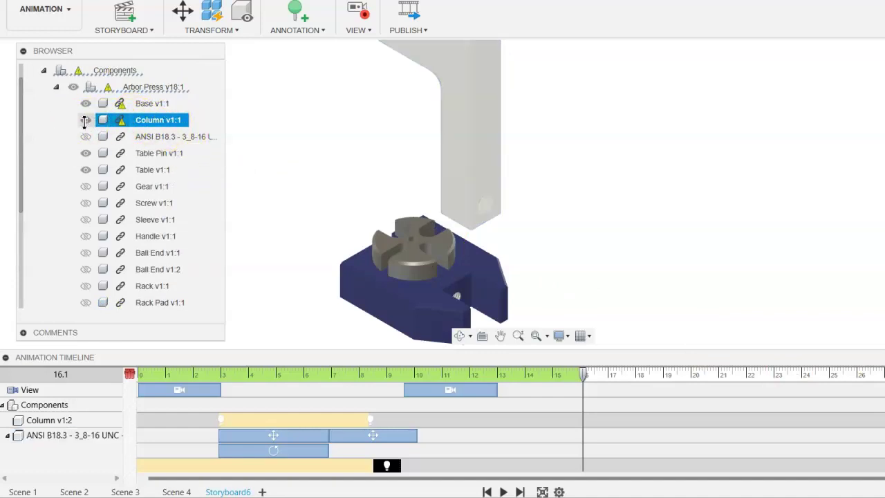